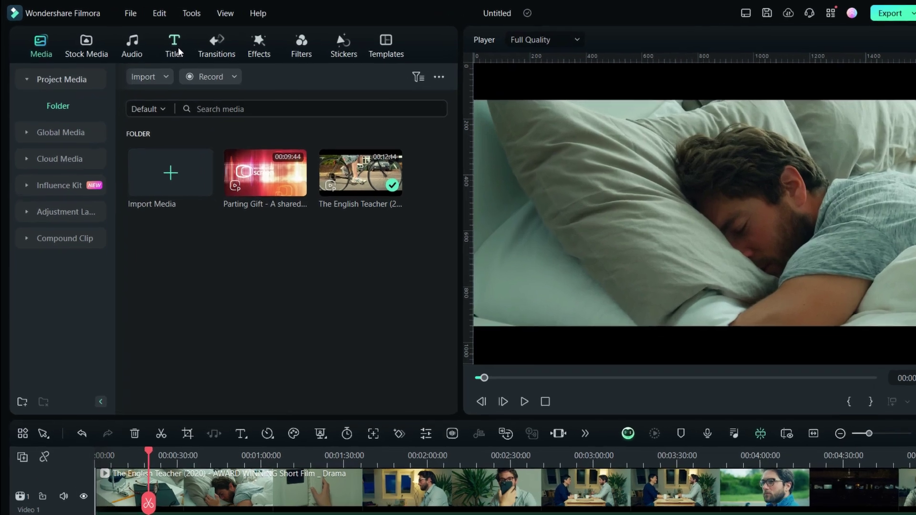
# Browse Titles to the Openers templates and preview EPIC, BLADE and DARK MATTER
pyautogui.click(158, 44)
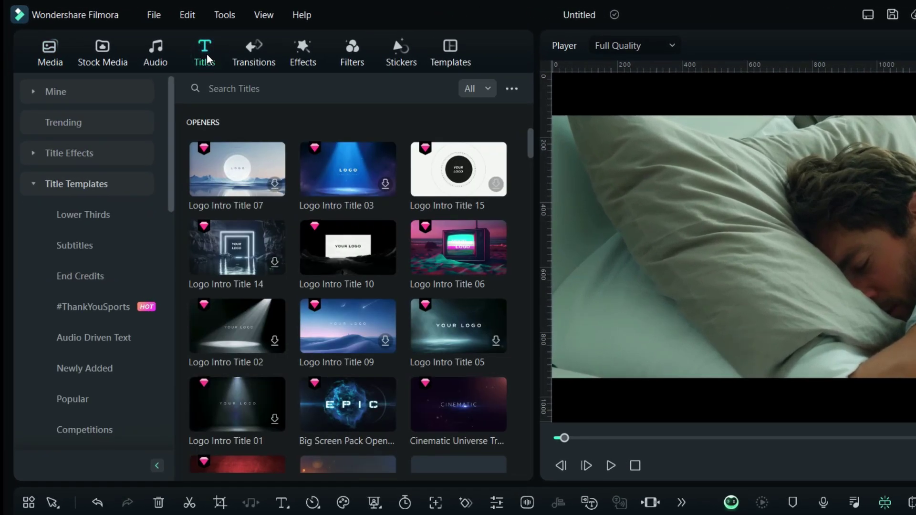
pyautogui.click(72, 208)
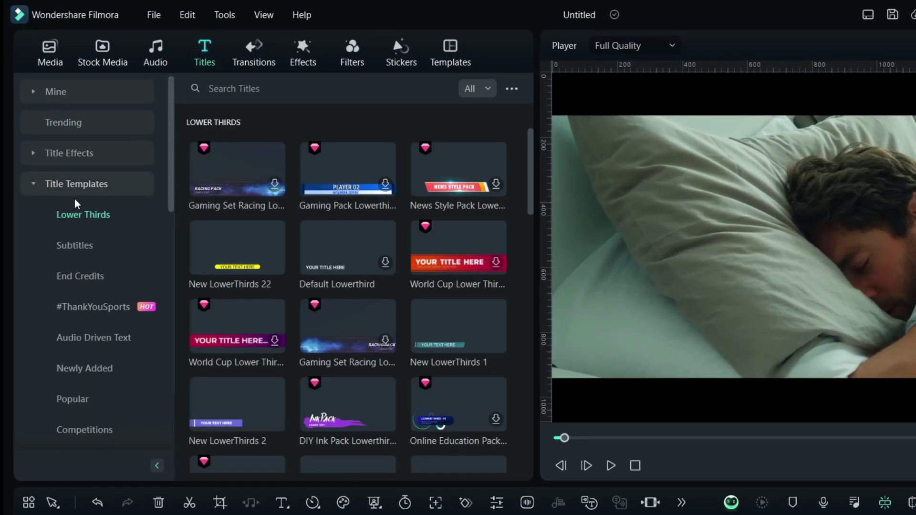
pyautogui.scroll(-2, 75, 205)
pyautogui.scroll(-2, 75, 204)
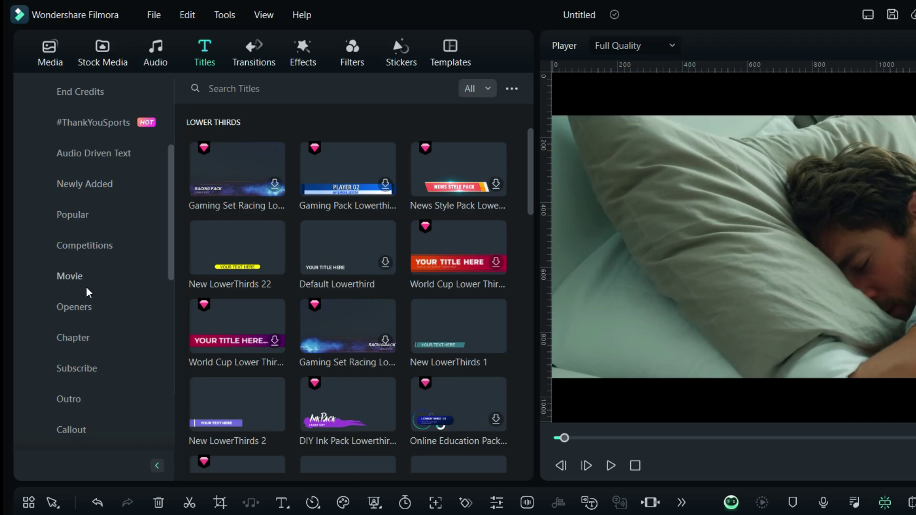
pyautogui.click(75, 308)
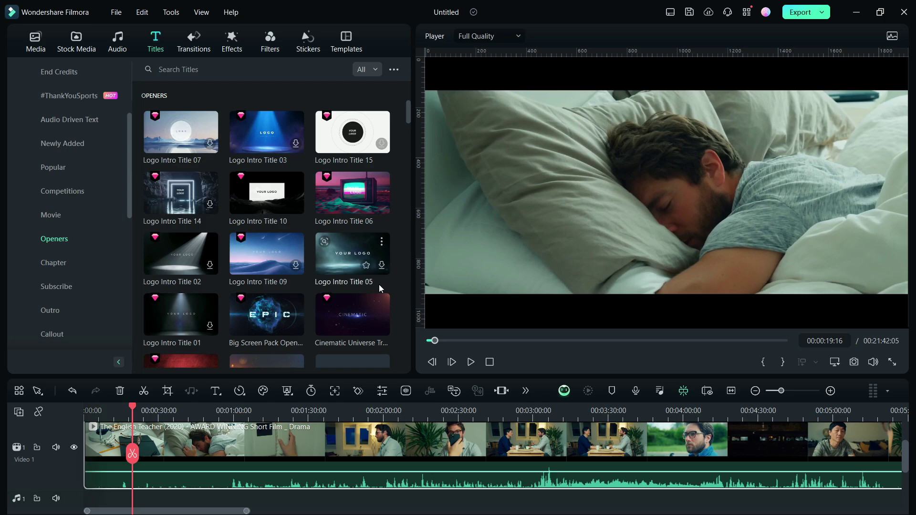
pyautogui.click(271, 319)
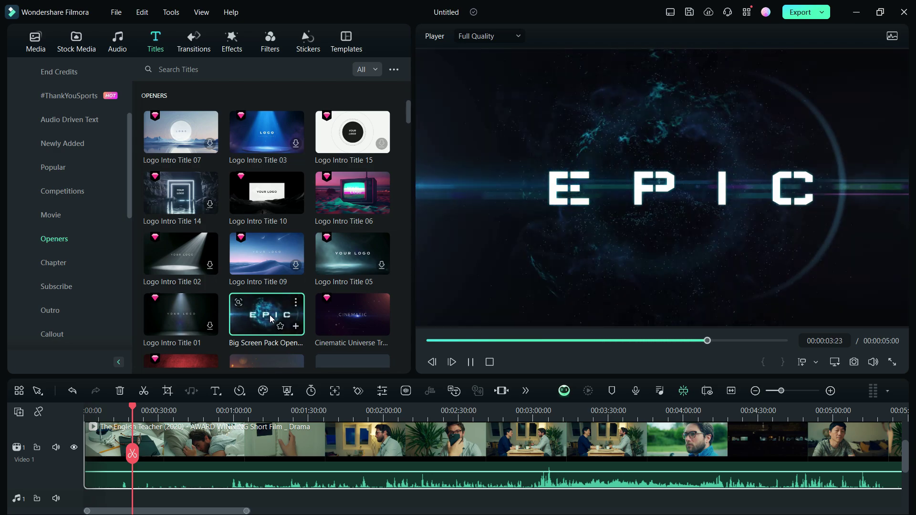
pyautogui.scroll(-3, 267, 312)
pyautogui.click(178, 285)
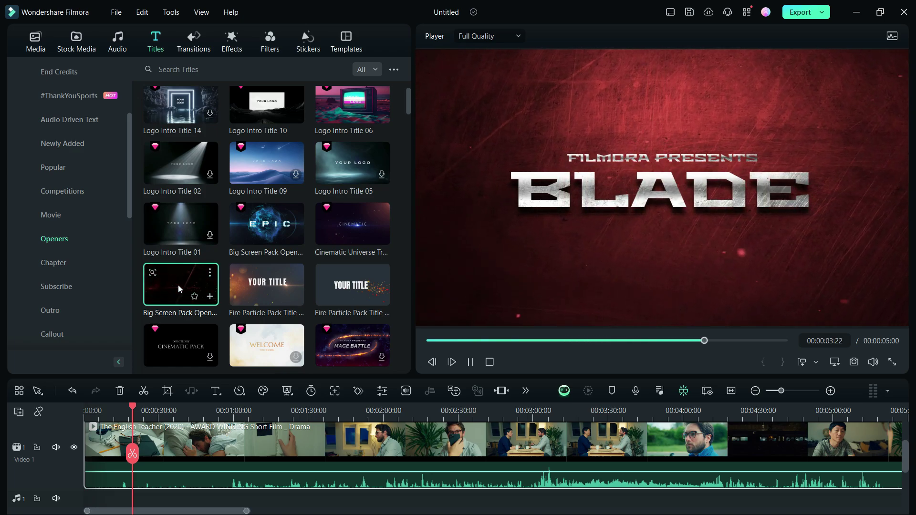
pyautogui.scroll(-1, 178, 284)
pyautogui.scroll(-2, 179, 286)
pyautogui.scroll(-1, 179, 286)
pyautogui.scroll(-2, 178, 285)
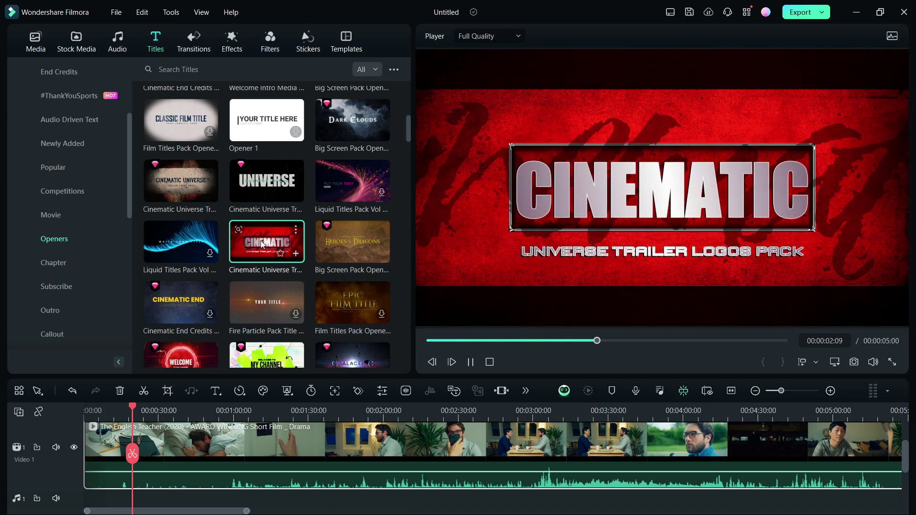
pyautogui.scroll(-2, 261, 244)
pyautogui.scroll(-2, 262, 244)
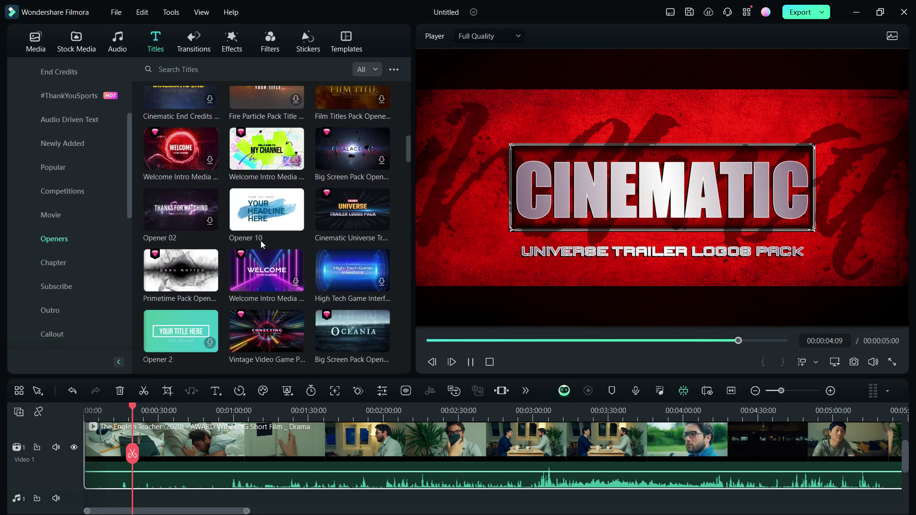
pyautogui.click(182, 269)
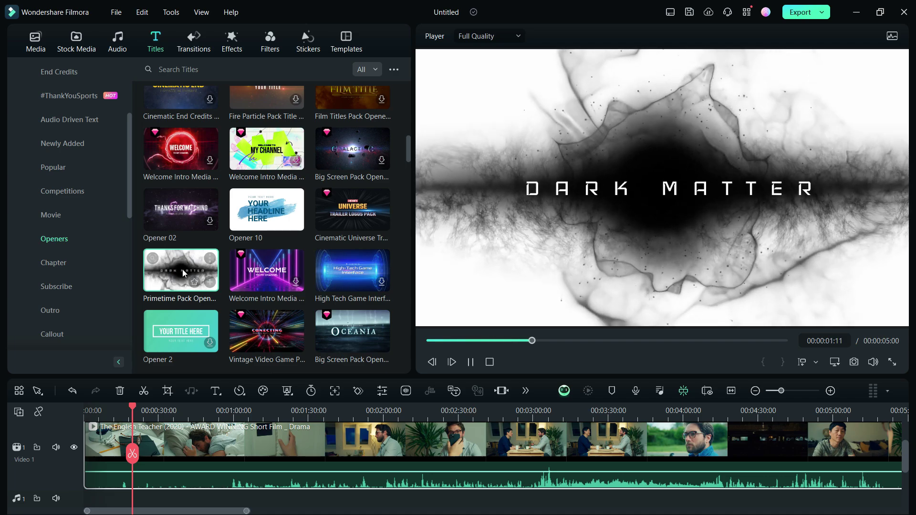
pyautogui.scroll(-3, 182, 270)
pyautogui.scroll(-2, 183, 269)
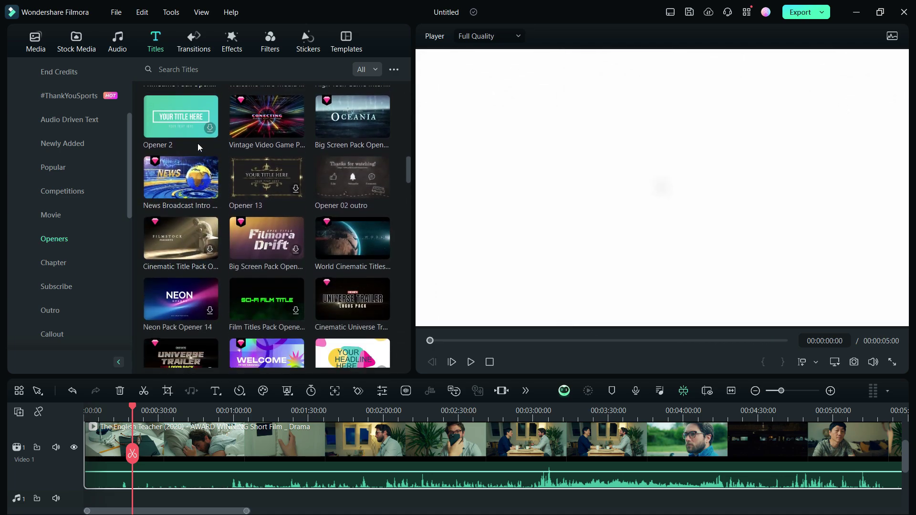
# Search titles for 'horror', previewing Cursed Horror Film Pack, then for 'love intro'
pyautogui.click(201, 66)
pyautogui.write('HO')
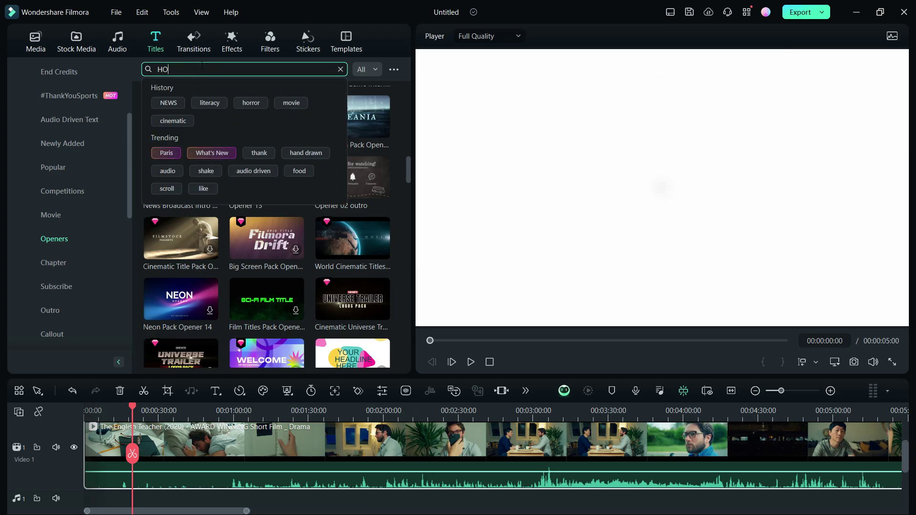
pyautogui.write('RROR')
pyautogui.press('Return')
pyautogui.click(265, 235)
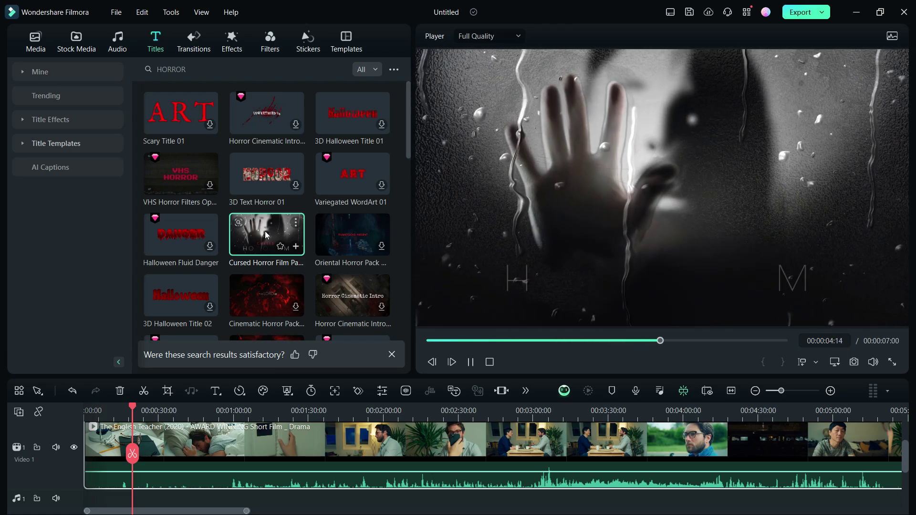
pyautogui.scroll(-1, 265, 231)
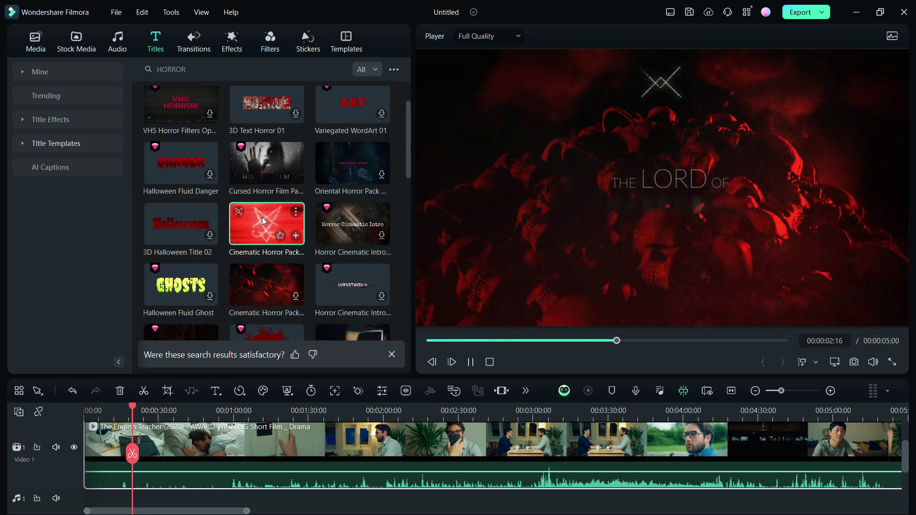
pyautogui.doubleClick(248, 72)
pyautogui.write('love intro')
pyautogui.press('Return')
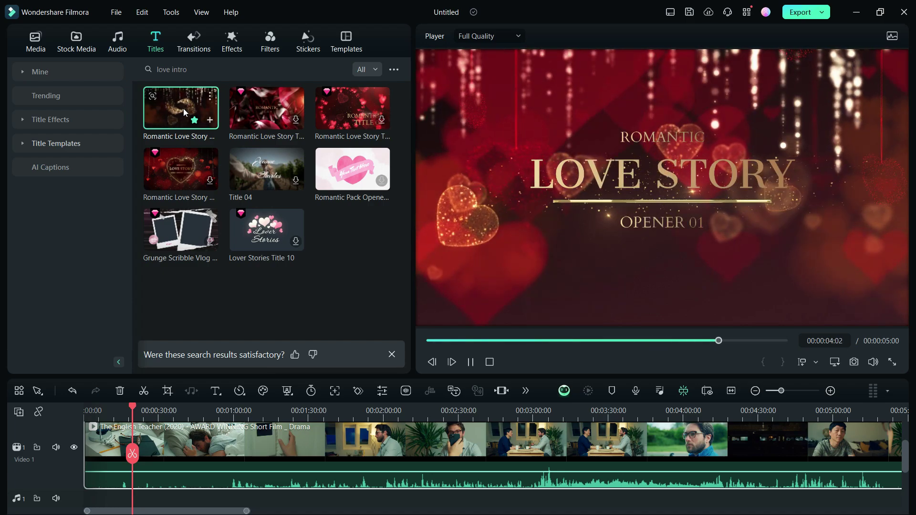
# Search 'action' then 'cinematic', place Retro Cinematic Style above the film, and play it
pyautogui.tripleClick(172, 70)
pyautogui.write('action')
pyautogui.press('Return')
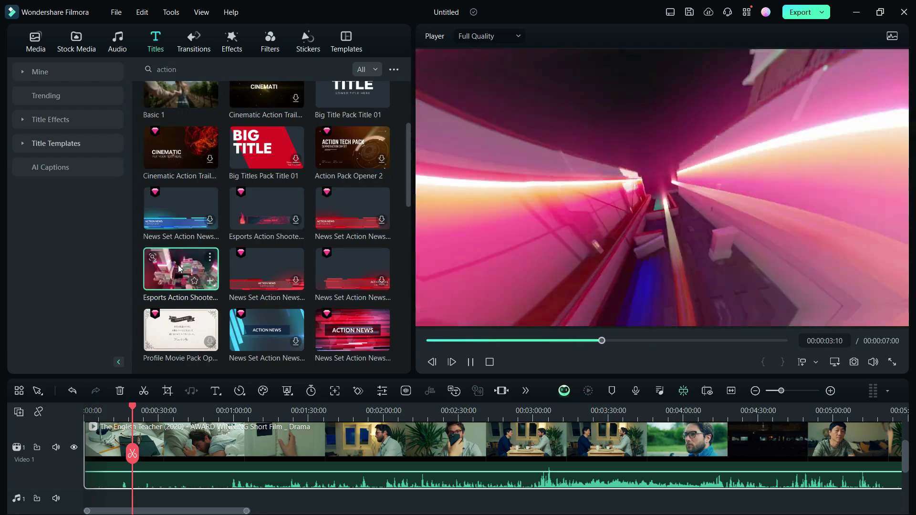
pyautogui.tripleClick(172, 69)
pyautogui.write('cinematic')
pyautogui.press('Return')
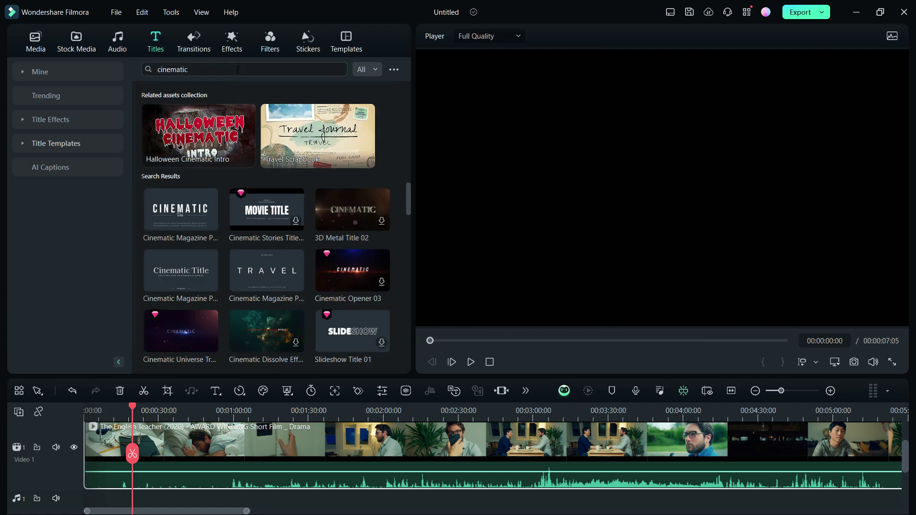
pyautogui.scroll(-2, 239, 236)
pyautogui.scroll(-1, 240, 236)
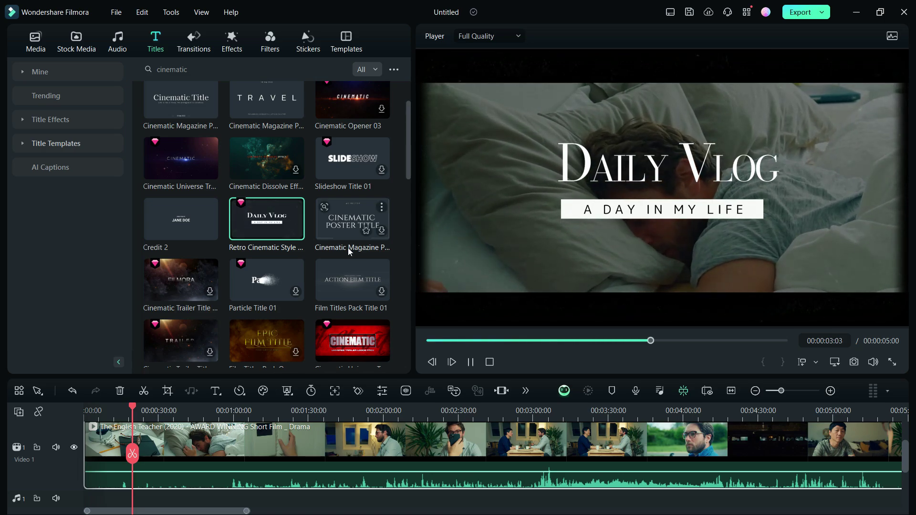
pyautogui.moveTo(267, 218); pyautogui.dragTo(138, 441)
pyautogui.click(471, 362)
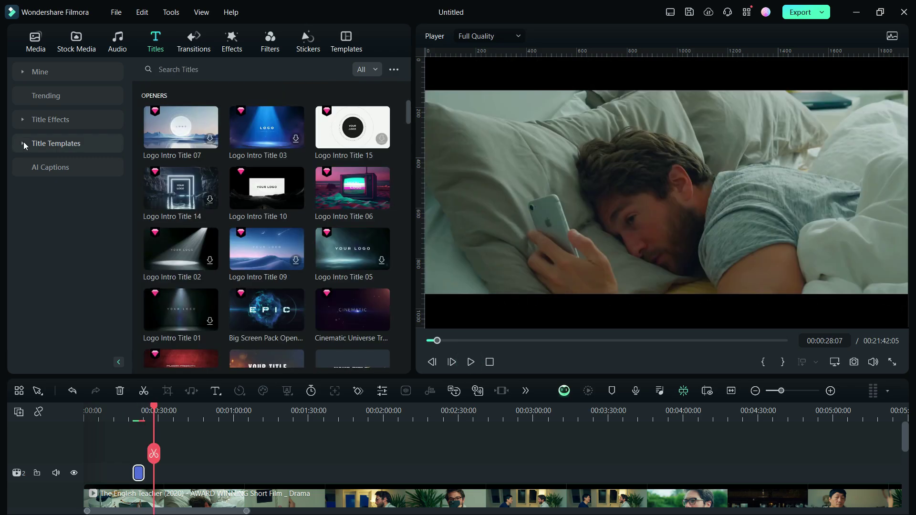
# Preview the Outro templates STARRING, Movie Title, MOVIE PROMO and Directed by Jane Doe
pyautogui.click(24, 143)
pyautogui.scroll(-2, 68, 218)
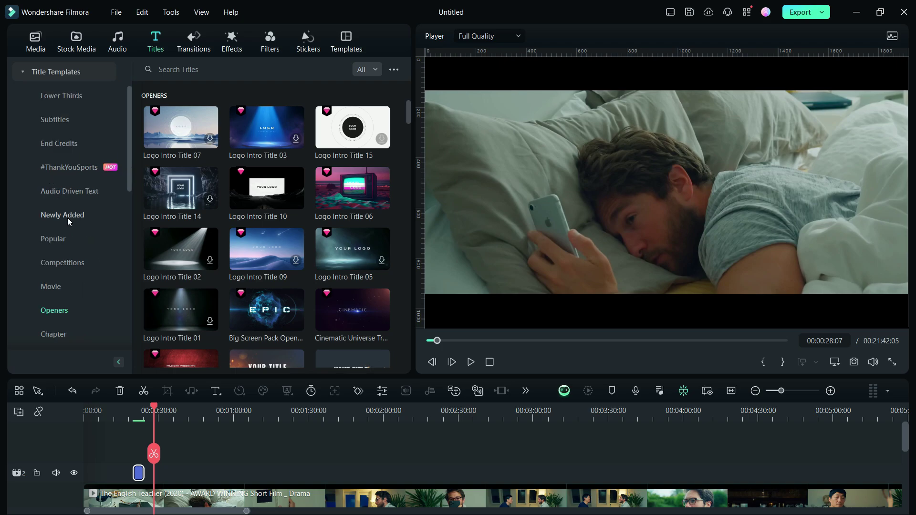
pyautogui.scroll(-4, 68, 217)
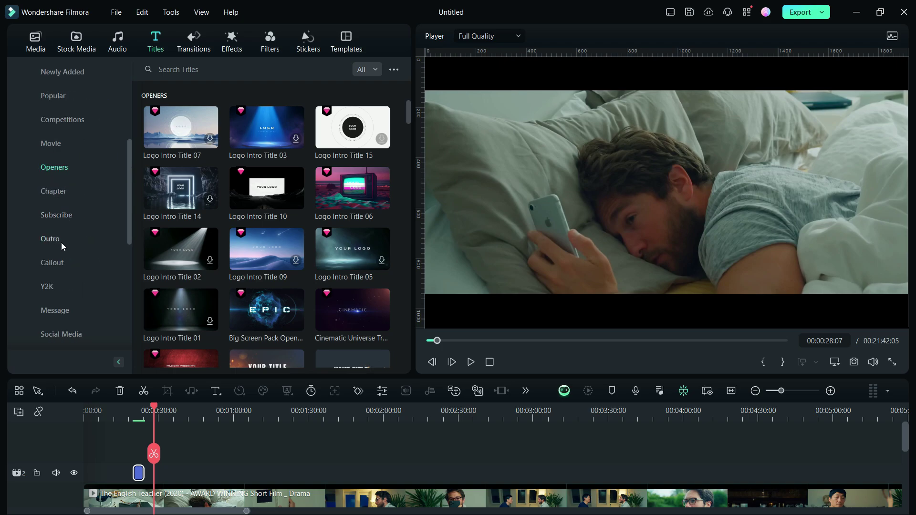
pyautogui.click(61, 241)
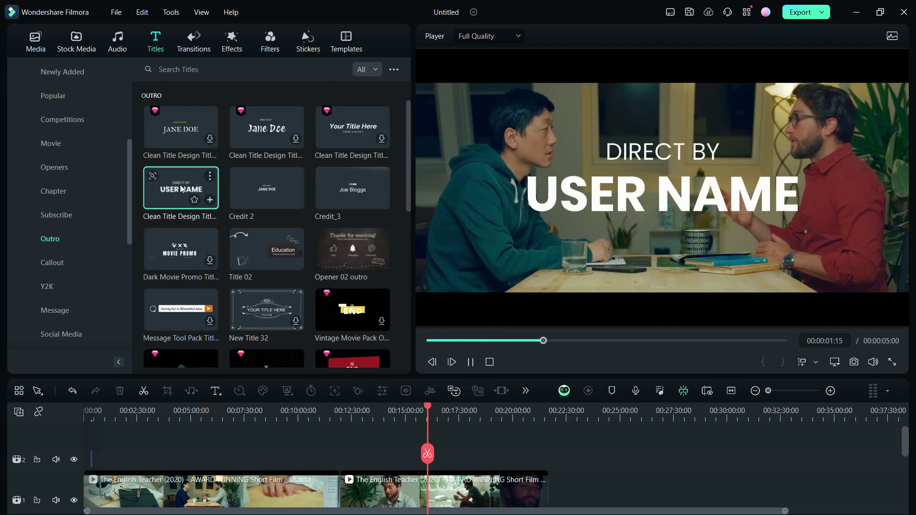
pyautogui.click(353, 190)
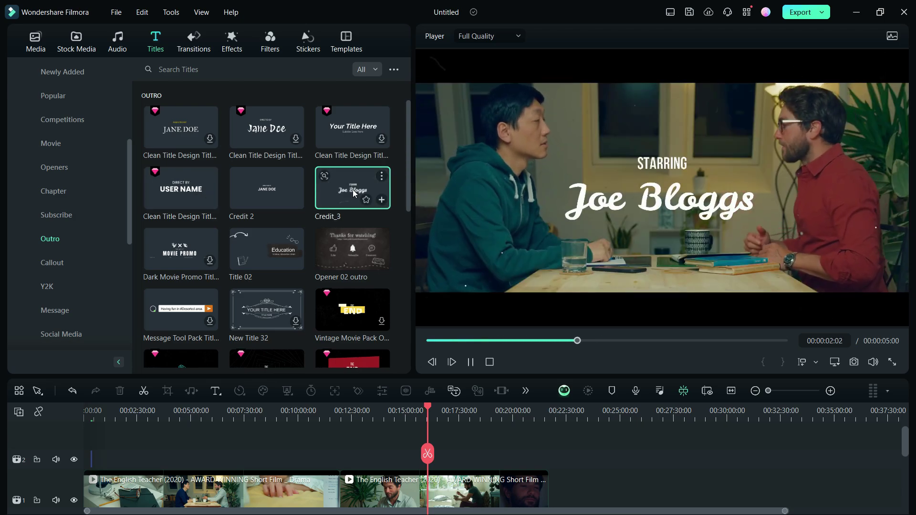
pyautogui.scroll(-5, 354, 189)
pyautogui.click(348, 244)
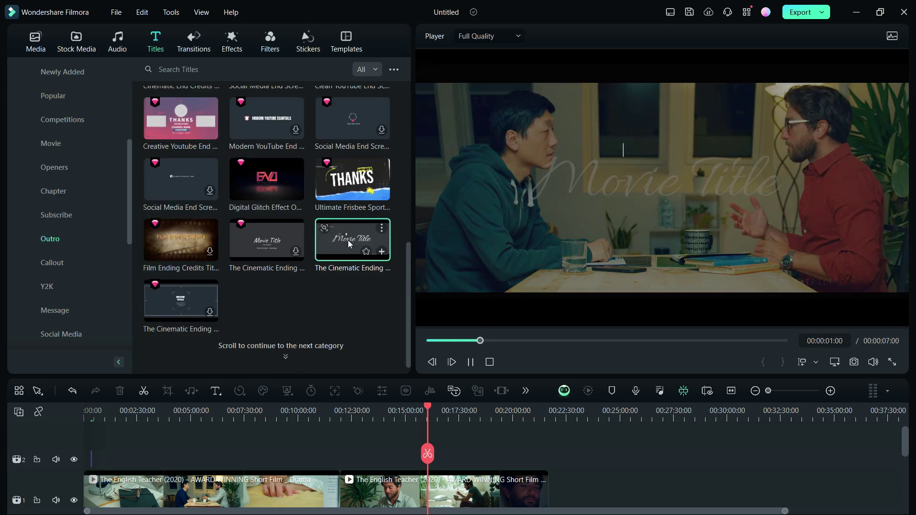
pyautogui.scroll(5, 149, 249)
pyautogui.click(149, 250)
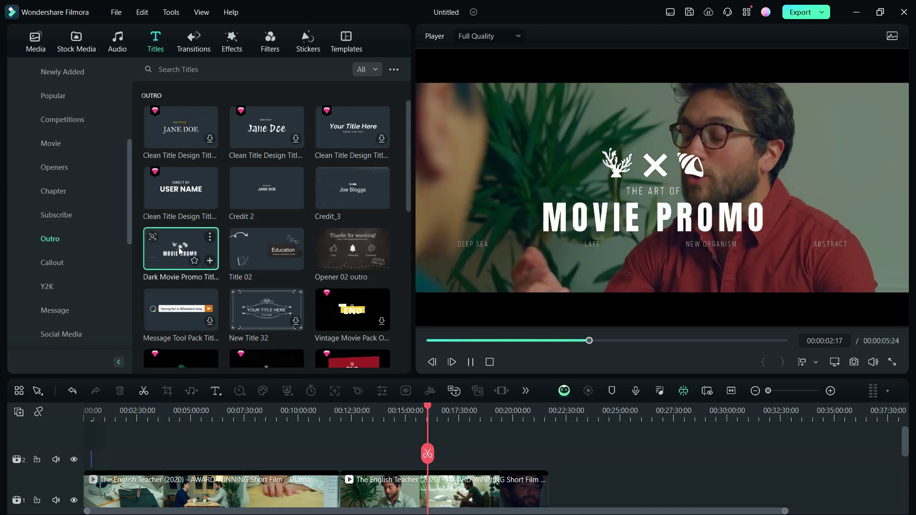
pyautogui.click(267, 123)
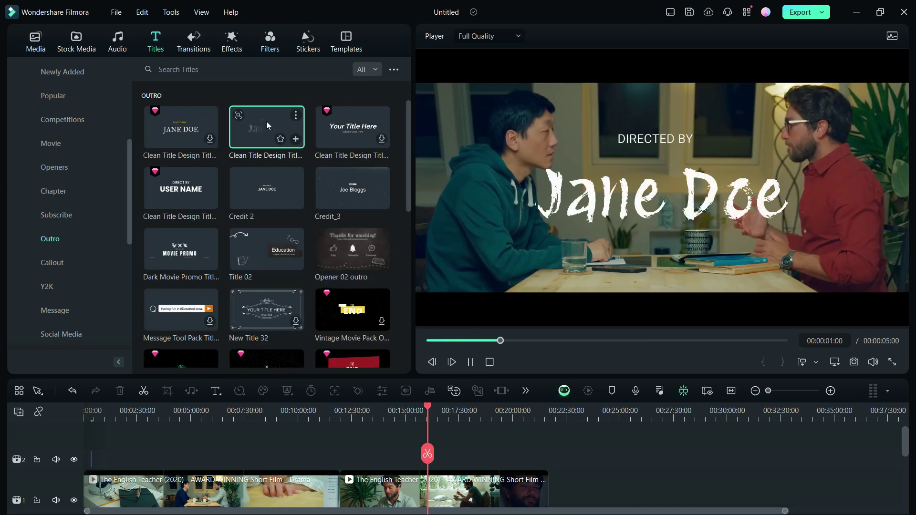
# Add the USER NAME outro at the playhead and change its name line to FILMORA 13
pyautogui.moveTo(182, 190); pyautogui.dragTo(440, 467)
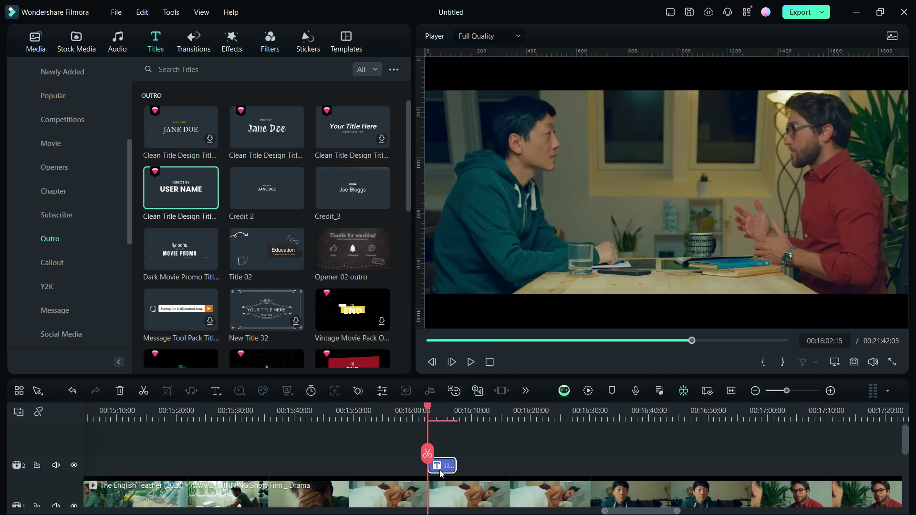
pyautogui.tripleClick(74, 165)
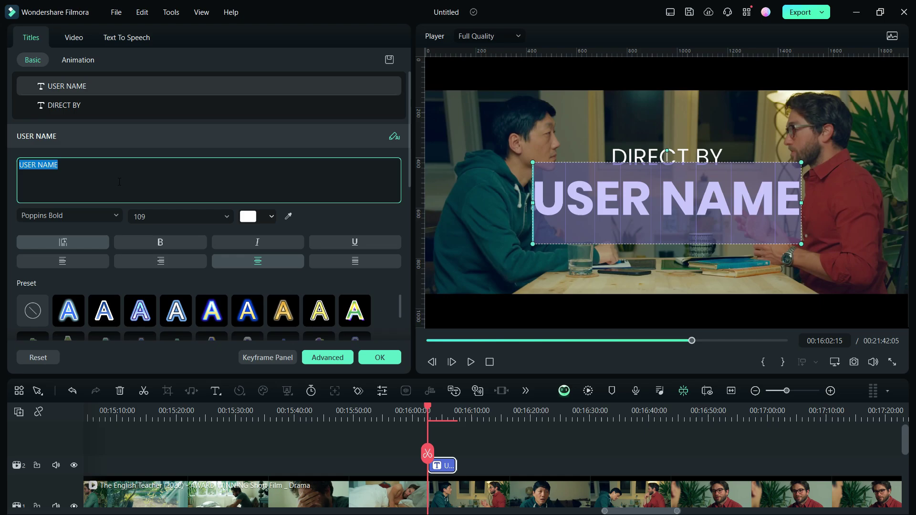
pyautogui.write('FILMORA')
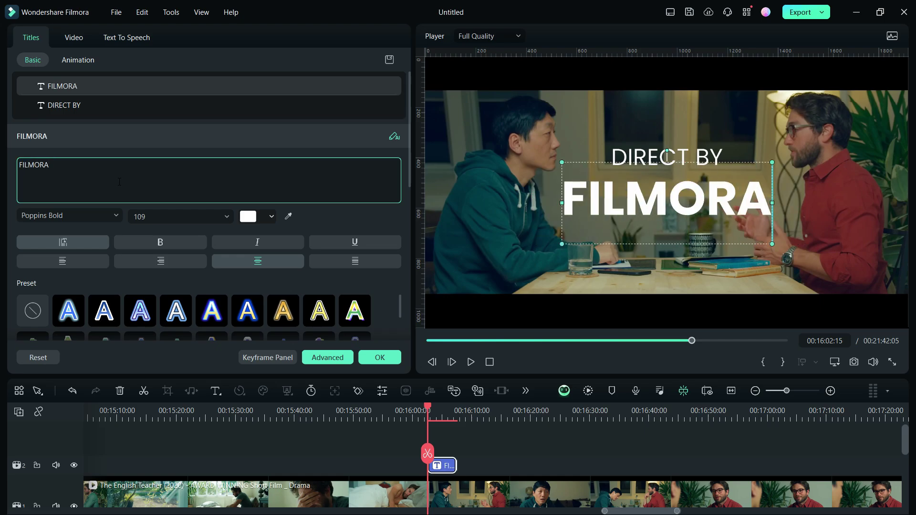
pyautogui.write(' 13')
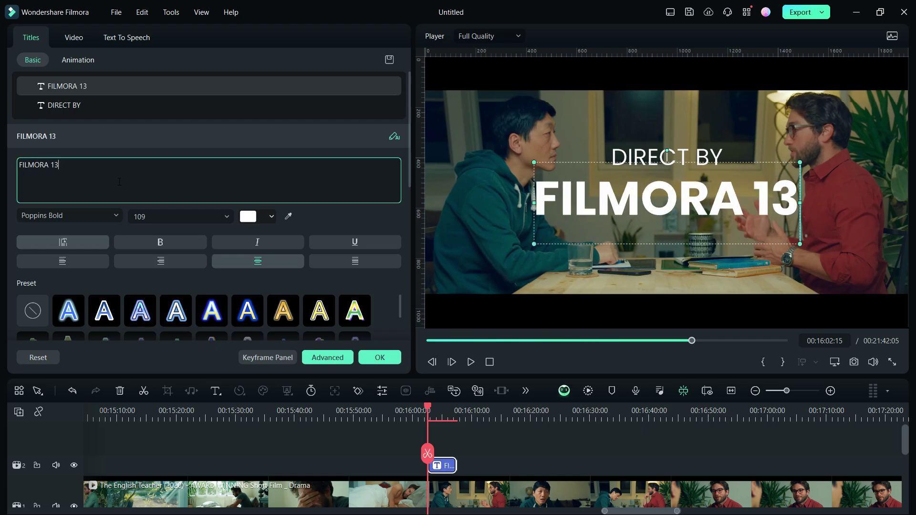
pyautogui.press('End')
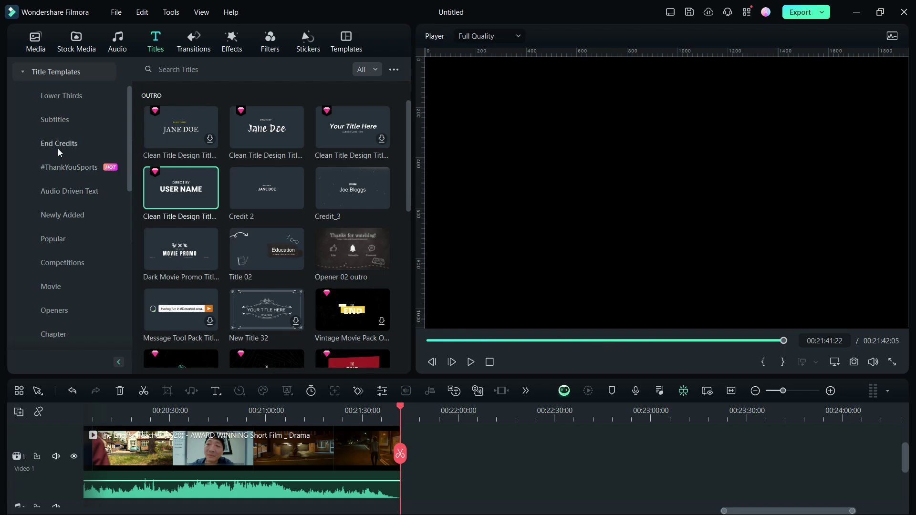
# Preview End Credits templates: Film Ending Credits, both THE END styles, Credit 1, Title 10, handwriting
pyautogui.click(63, 146)
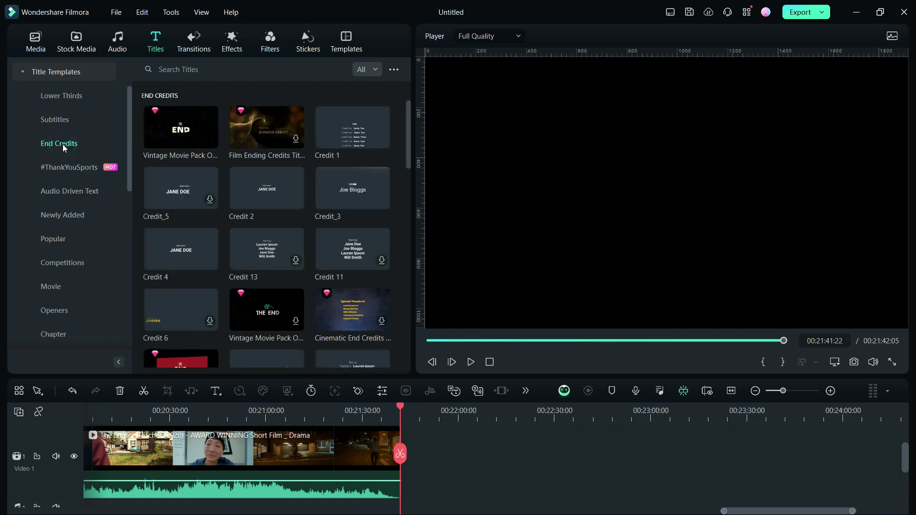
pyautogui.click(265, 122)
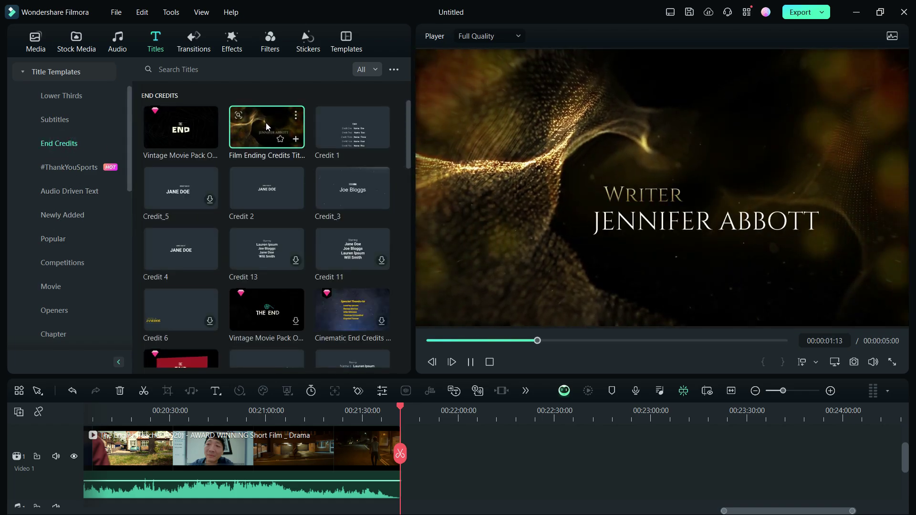
pyautogui.scroll(-2, 263, 214)
pyautogui.click(262, 222)
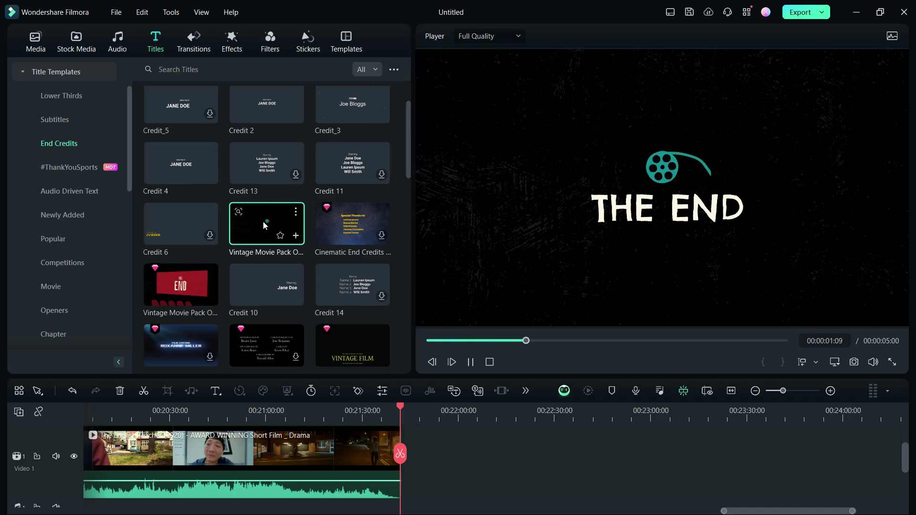
pyautogui.scroll(-2, 263, 221)
pyautogui.click(352, 331)
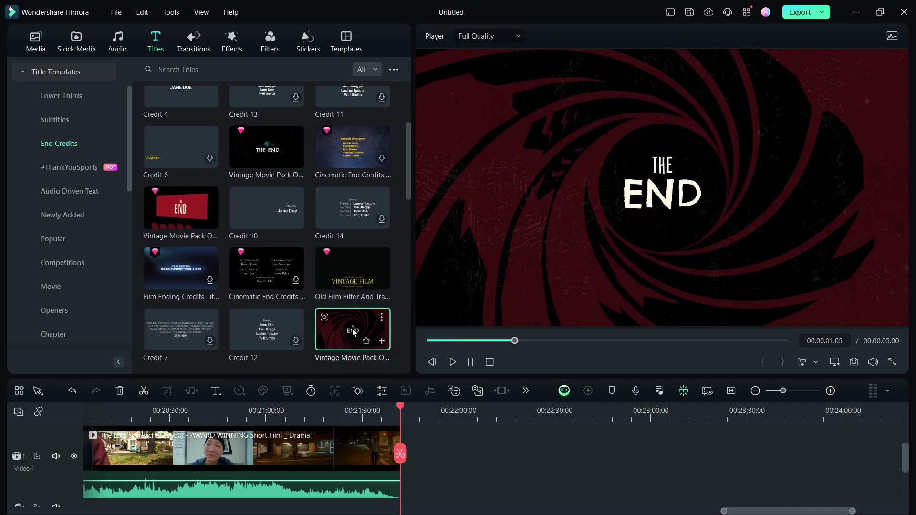
pyautogui.scroll(5, 351, 112)
pyautogui.click(351, 112)
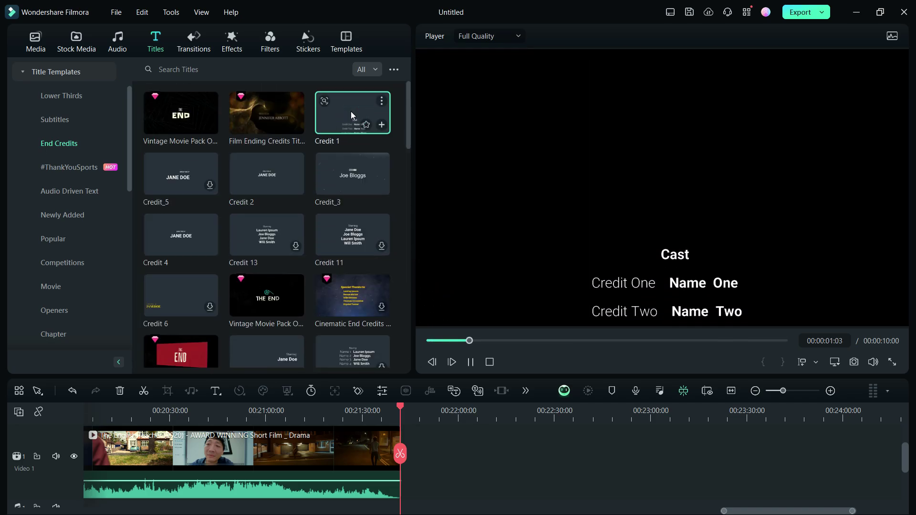
pyautogui.scroll(-10, 350, 111)
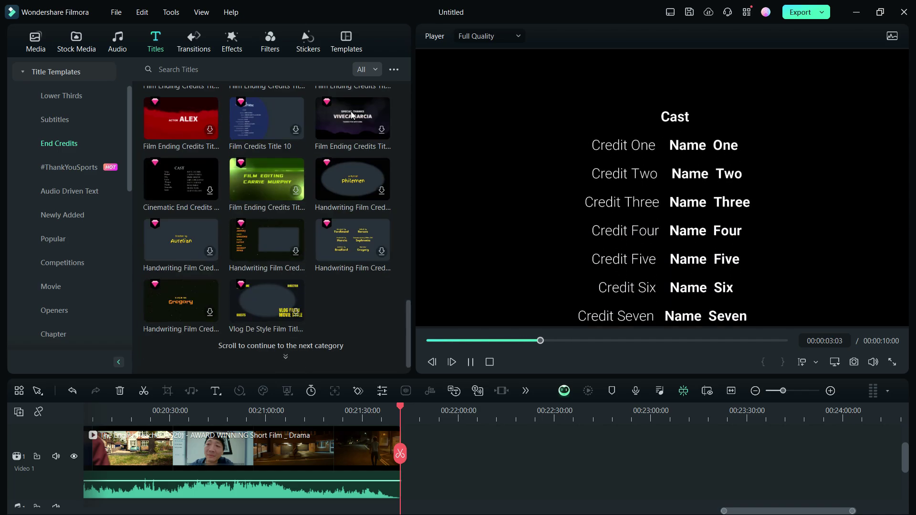
pyautogui.click(263, 113)
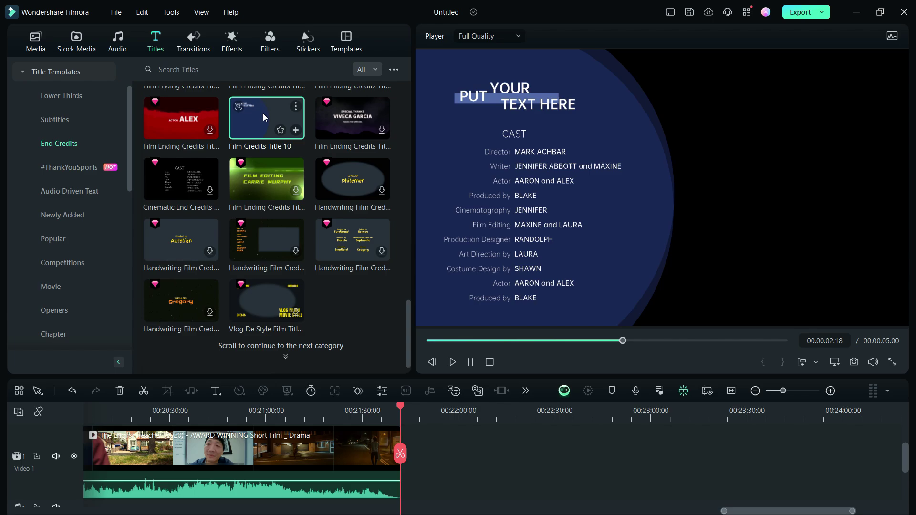
pyautogui.click(262, 239)
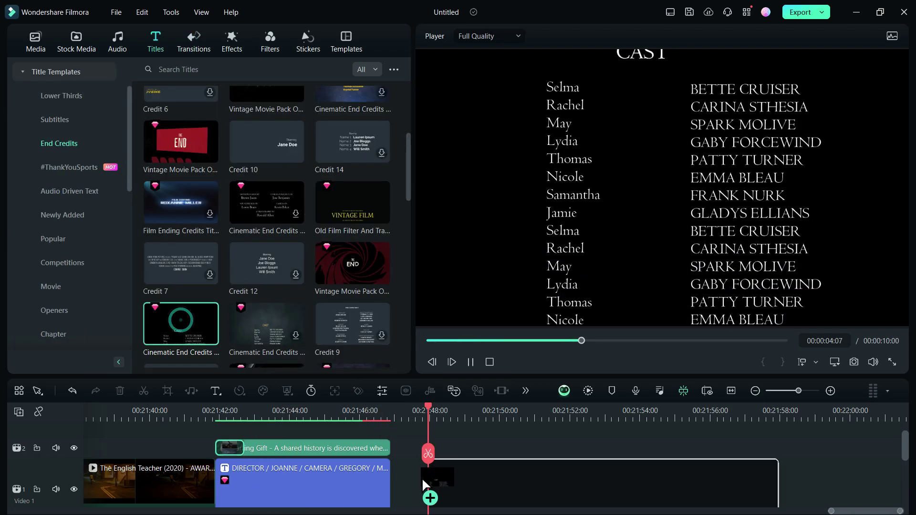
# Place the Cinematic End Credits CAST title after the director title and open it
pyautogui.moveTo(301, 377); pyautogui.dragTo(428, 476)
pyautogui.click(576, 411)
pyautogui.click(625, 483)
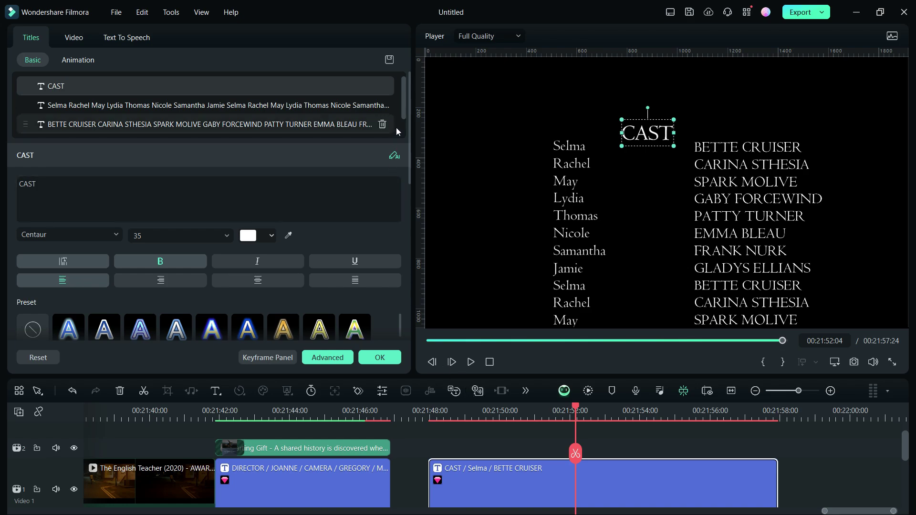
pyautogui.click(405, 104)
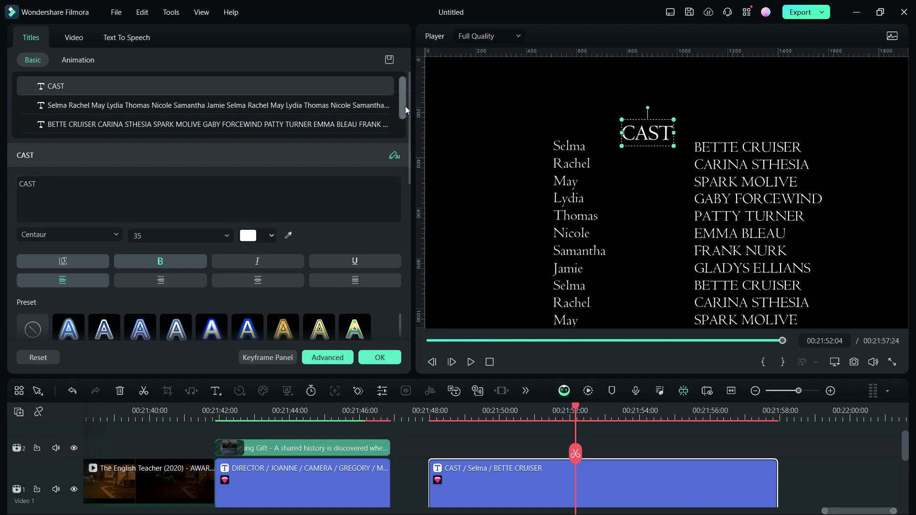
pyautogui.moveTo(405, 106)
pyautogui.mouseDown()
pyautogui.moveTo(404, 118)
pyautogui.moveTo(408, 100)
pyautogui.mouseUp()
# Select the character names and actor names text layers for editing
pyautogui.click(303, 106)
pyautogui.click(399, 188)
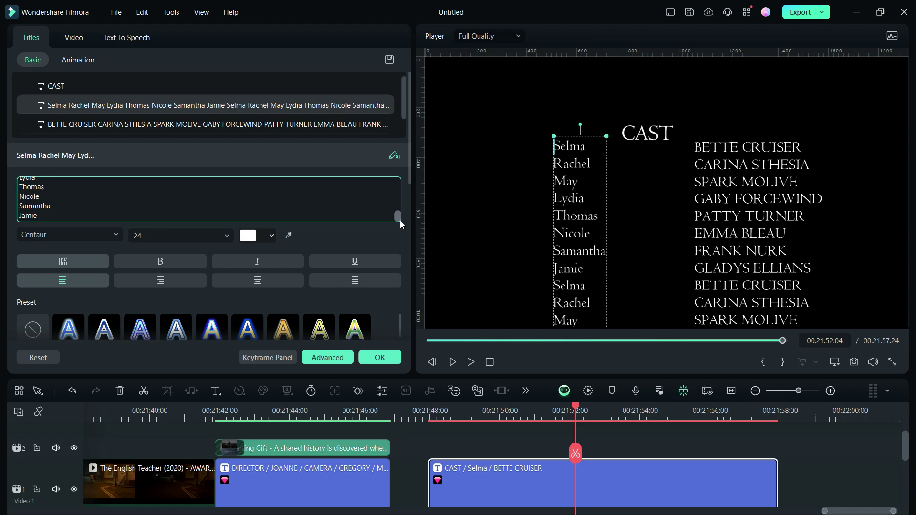
pyautogui.click(363, 128)
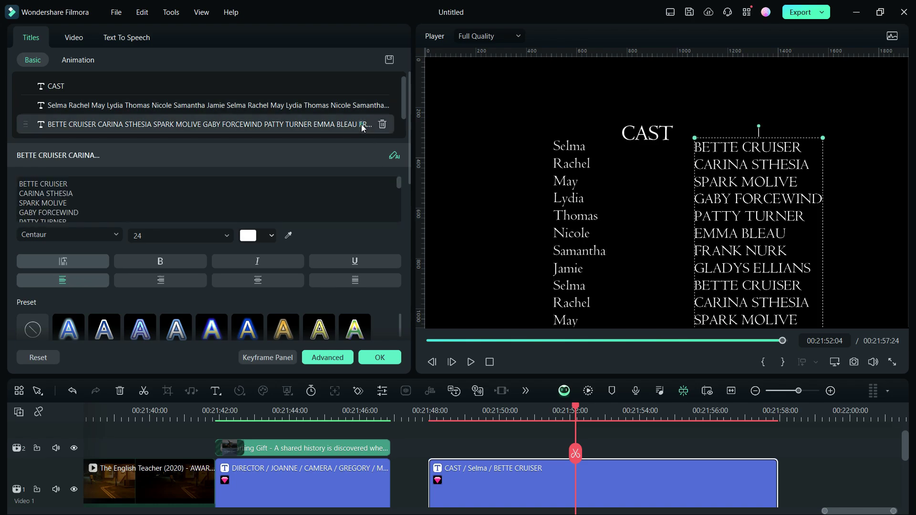
pyautogui.click(399, 184)
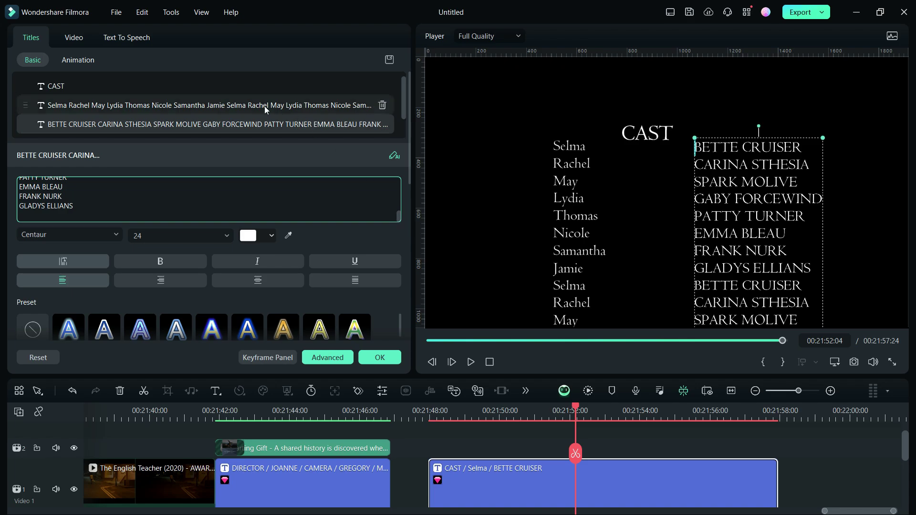
pyautogui.scroll(-1, 279, 89)
pyautogui.moveTo(214, 124)
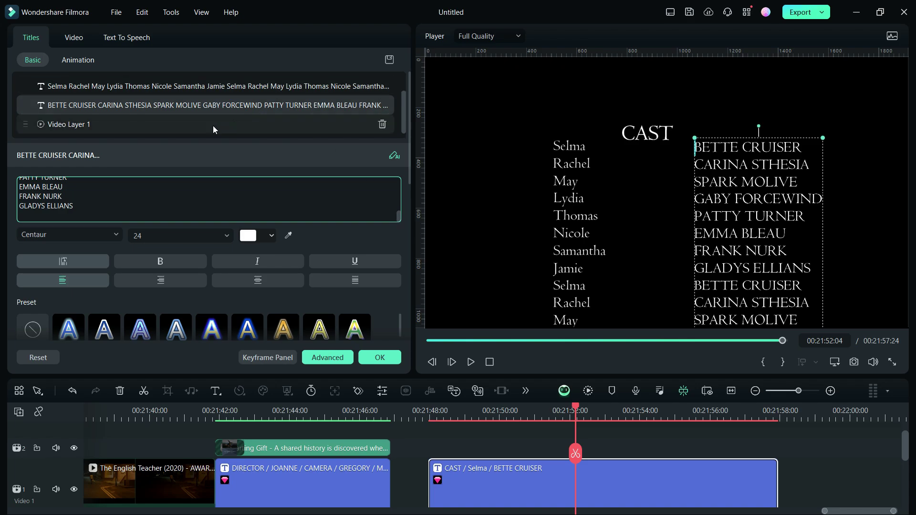
# Leave the credits editor and preview Cinematic Magazine and Movie Review Titles effects
pyautogui.click(212, 125)
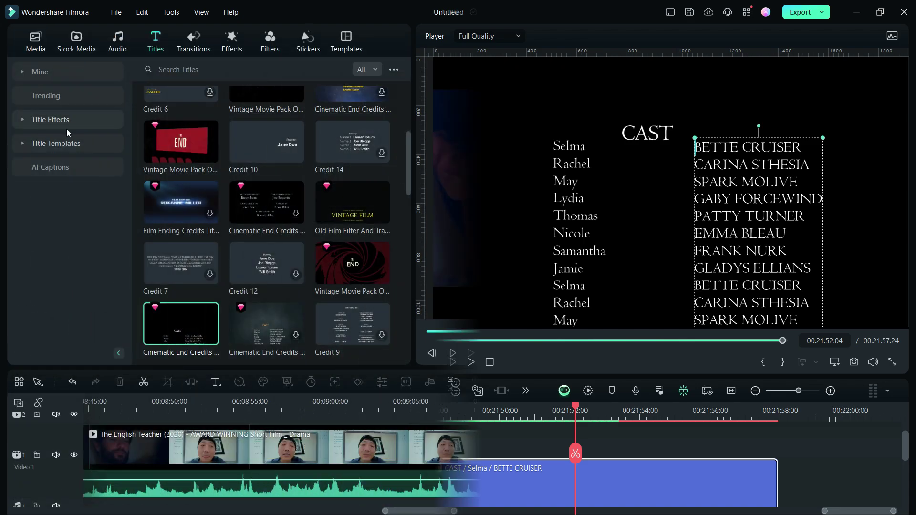
pyautogui.click(22, 121)
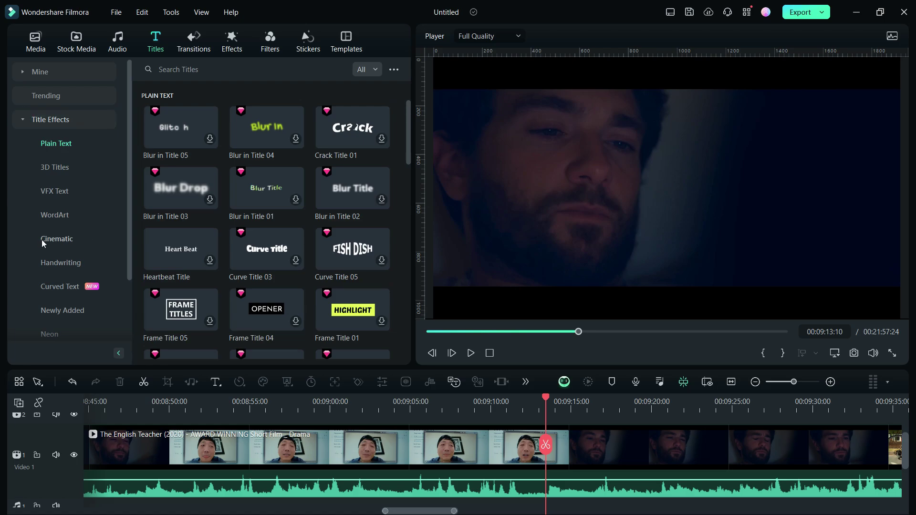
pyautogui.click(58, 240)
pyautogui.click(175, 190)
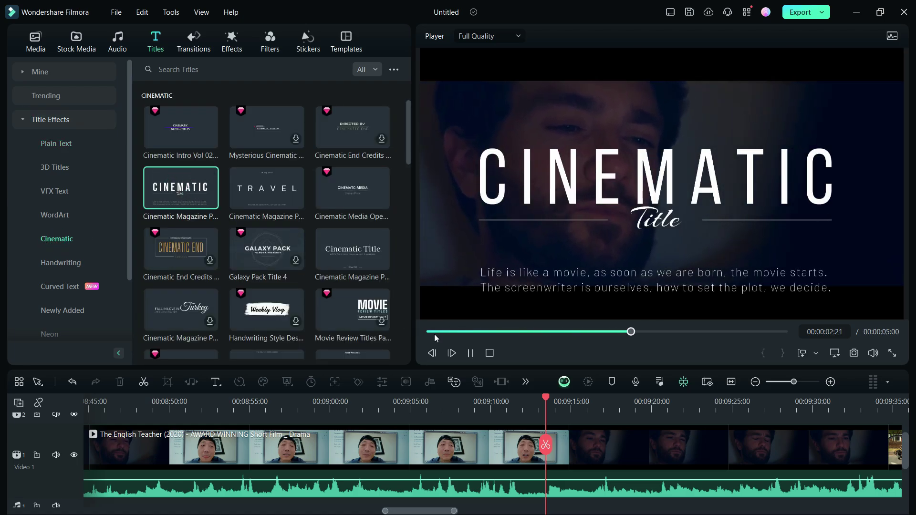
pyautogui.scroll(-2, 345, 226)
pyautogui.click(344, 226)
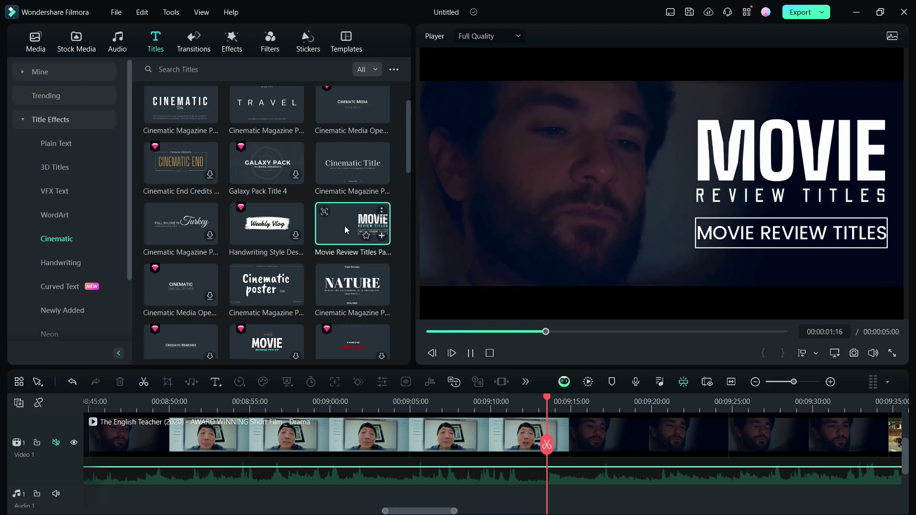
pyautogui.scroll(-3, 345, 226)
# Preview the handwriting and Cinematic Movie Trailer titles, then move playback before the title
pyautogui.click(346, 181)
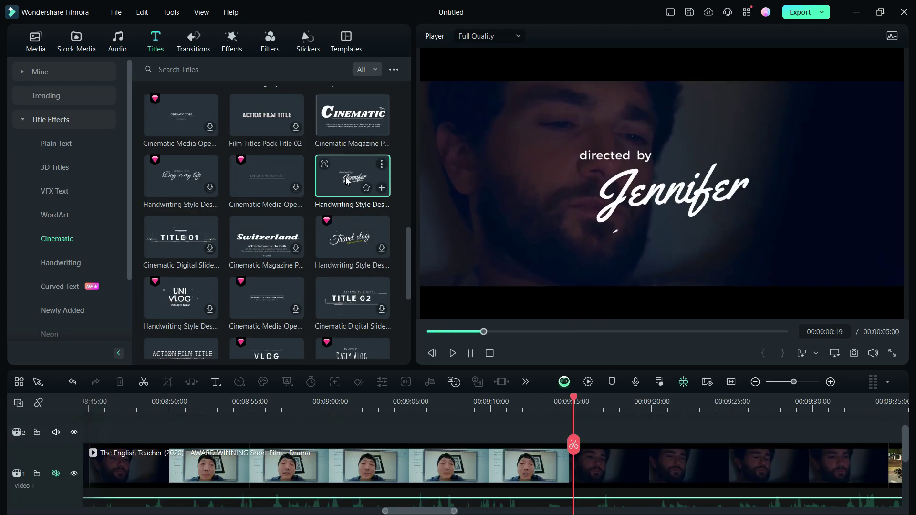
pyautogui.scroll(-3, 176, 318)
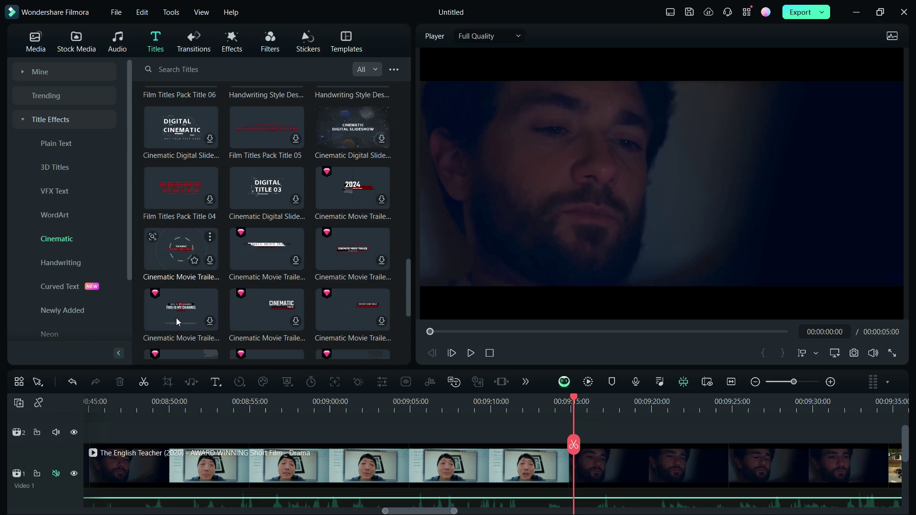
pyautogui.scroll(-3, 176, 318)
pyautogui.click(263, 223)
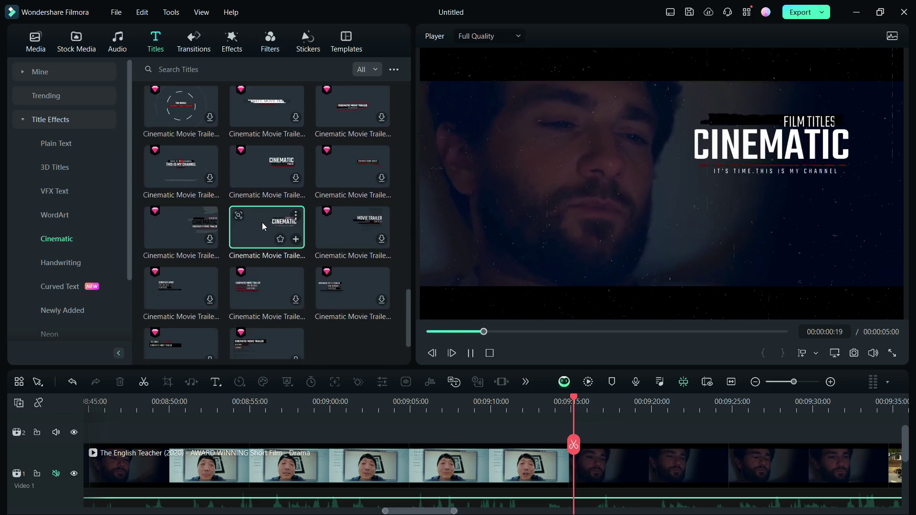
pyautogui.scroll(-2, 262, 222)
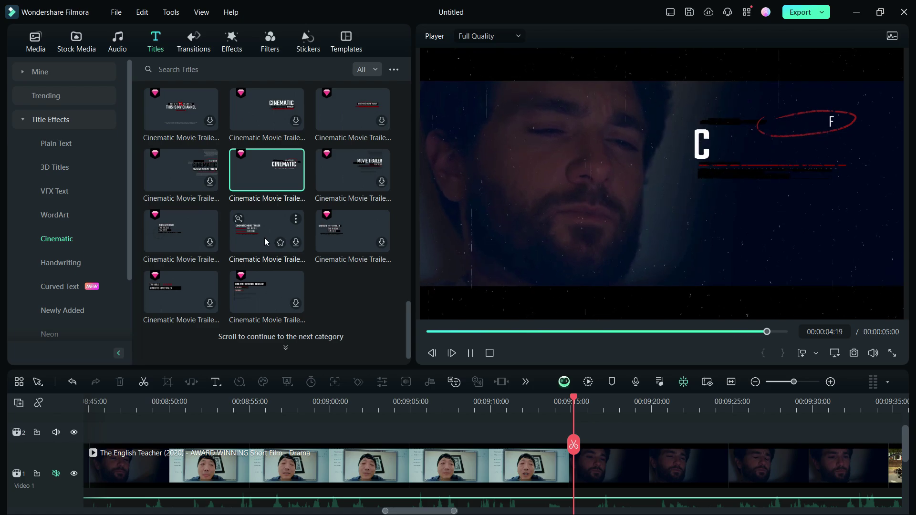
pyautogui.scroll(4, 264, 242)
pyautogui.click(358, 201)
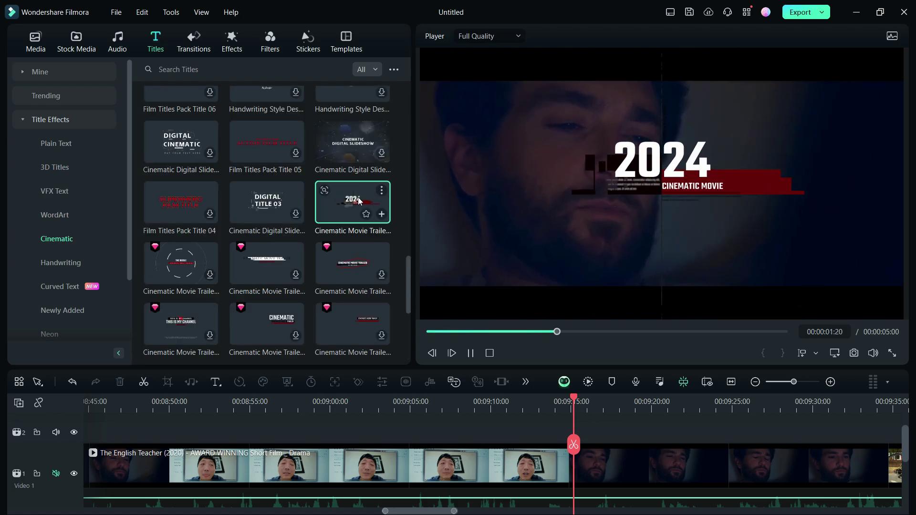
pyautogui.scroll(5, 264, 239)
pyautogui.click(264, 238)
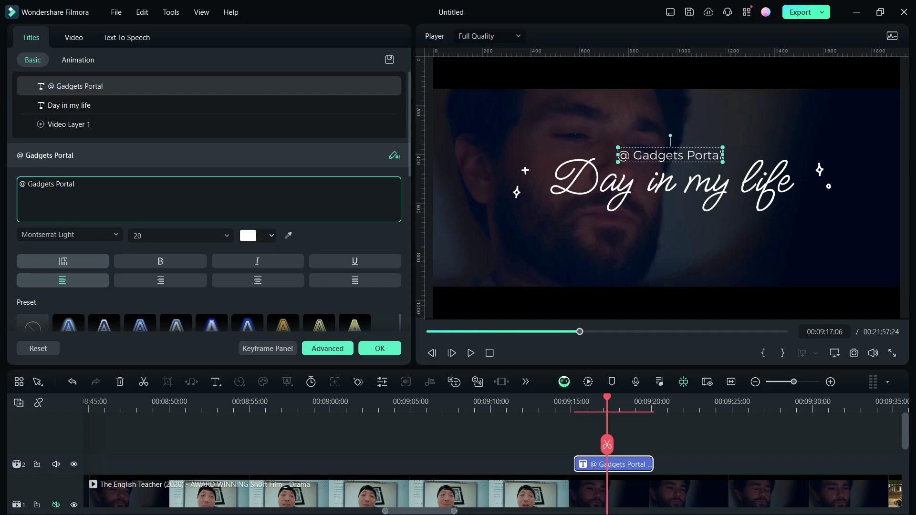
pyautogui.click(566, 420)
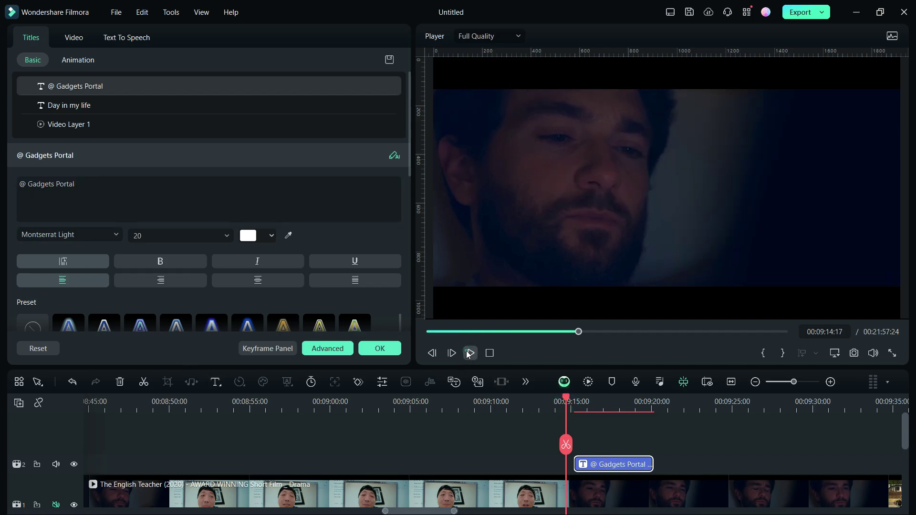